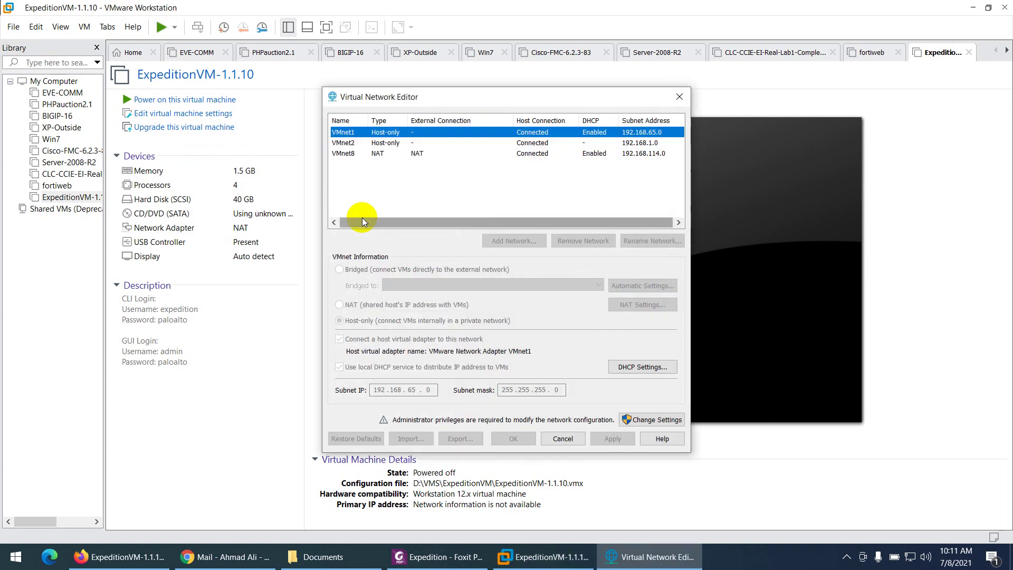
Review VMnet8's NAT subnet 192.168.114.0 and close the Virtual Network Editor without changes
{"action": "left_click", "coordinate": [380, 155]}
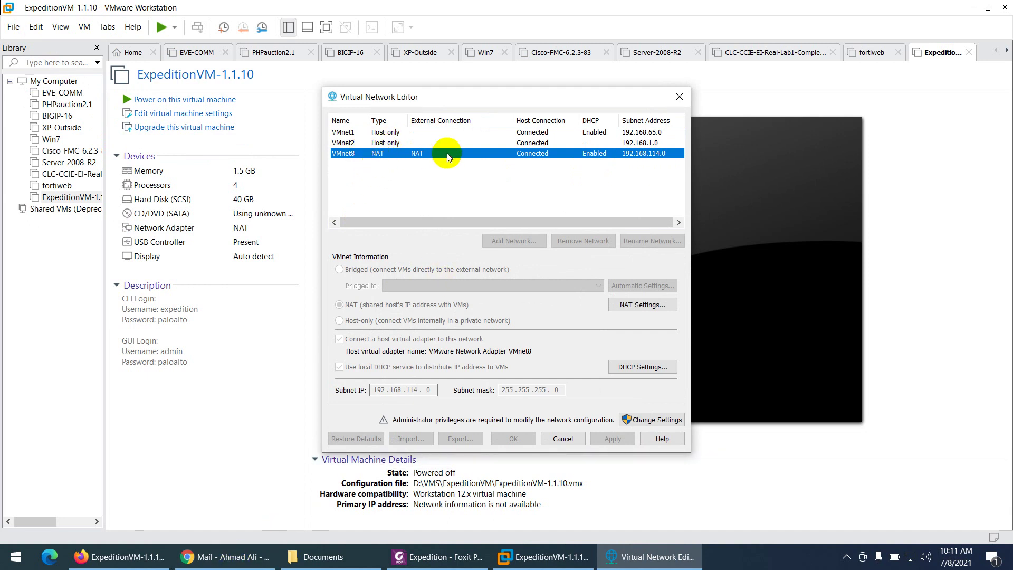
{"action": "left_click", "coordinate": [563, 439]}
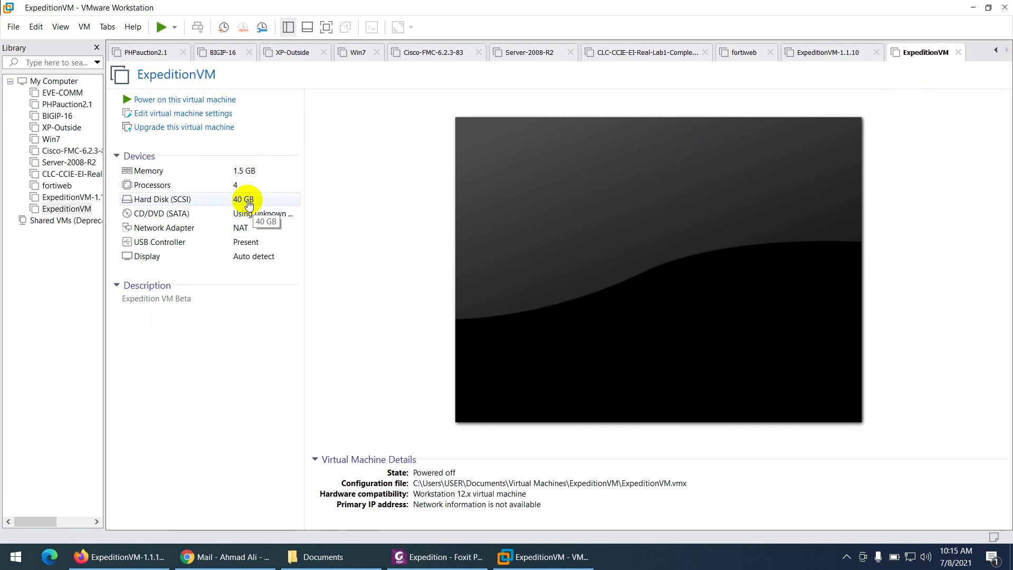
Power on the newly imported ExpeditionVM and boot it to the Ubuntu login prompt
{"action": "left_click", "coordinate": [185, 106]}
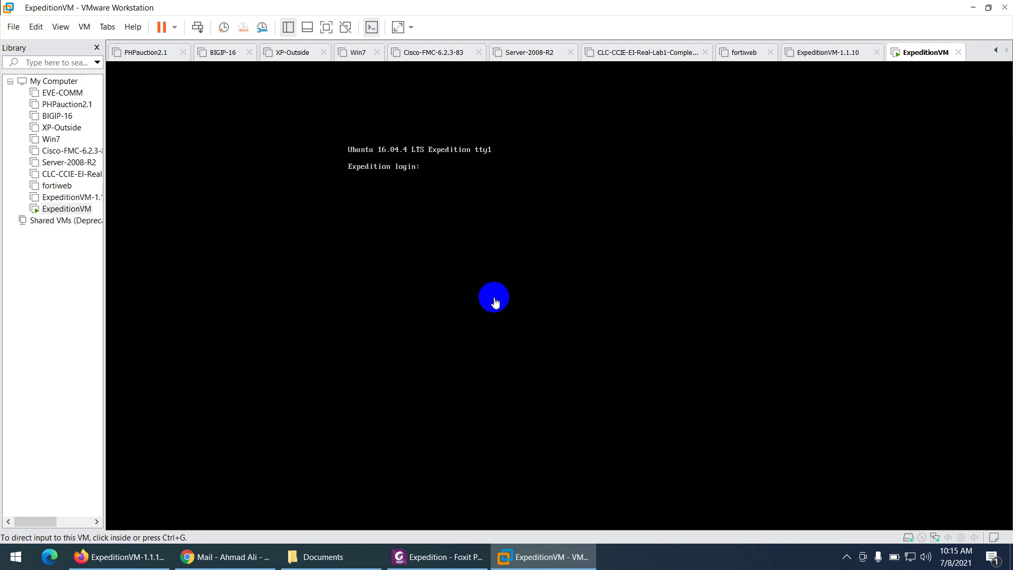
Log into the ExpeditionVM console with the CLI password and clear the screen
{"action": "left_click", "coordinate": [504, 253]}
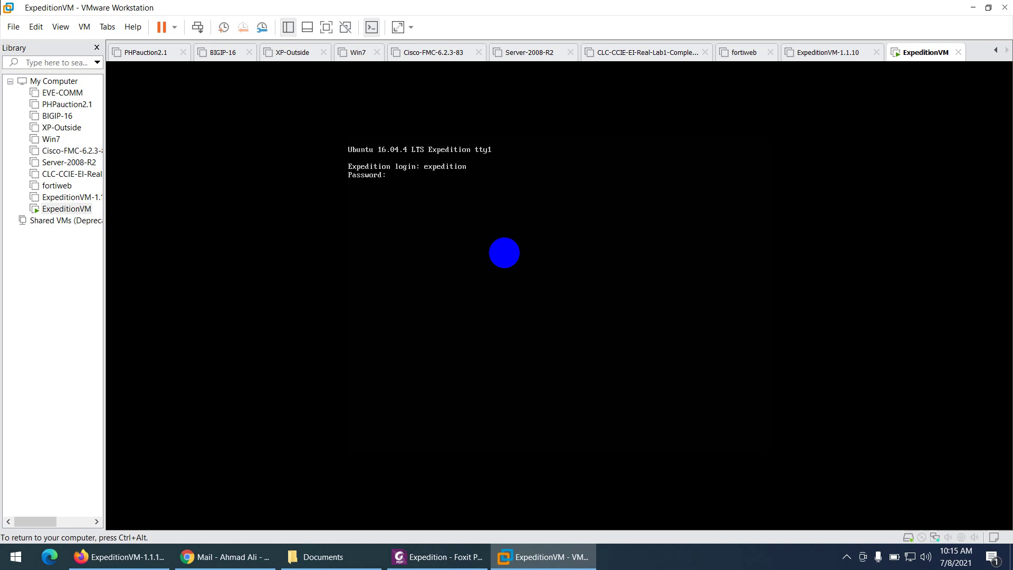
{"action": "key", "text": "Return"}
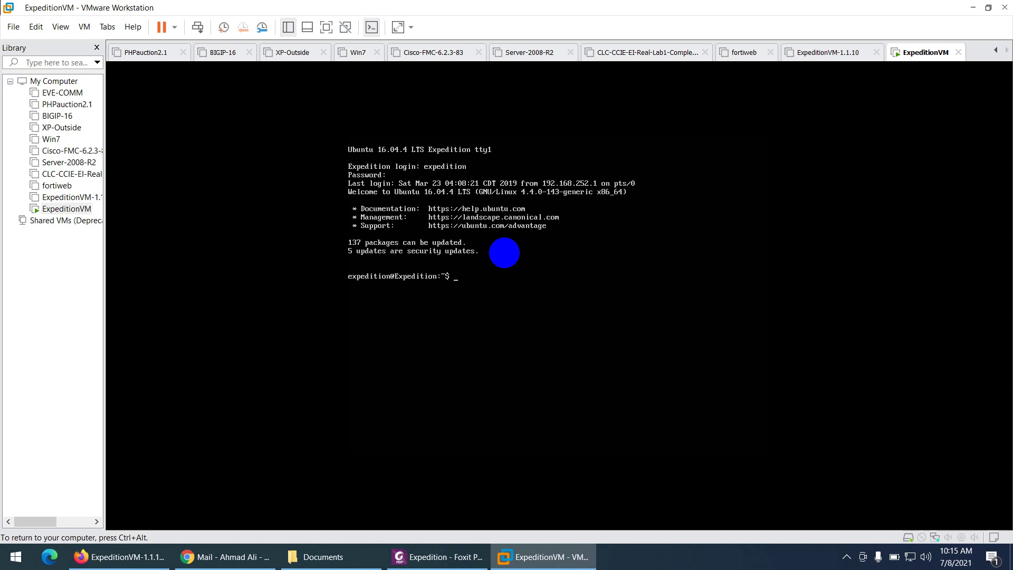
{"action": "key", "text": "ctrl+l"}
{"action": "key", "text": "Return"}
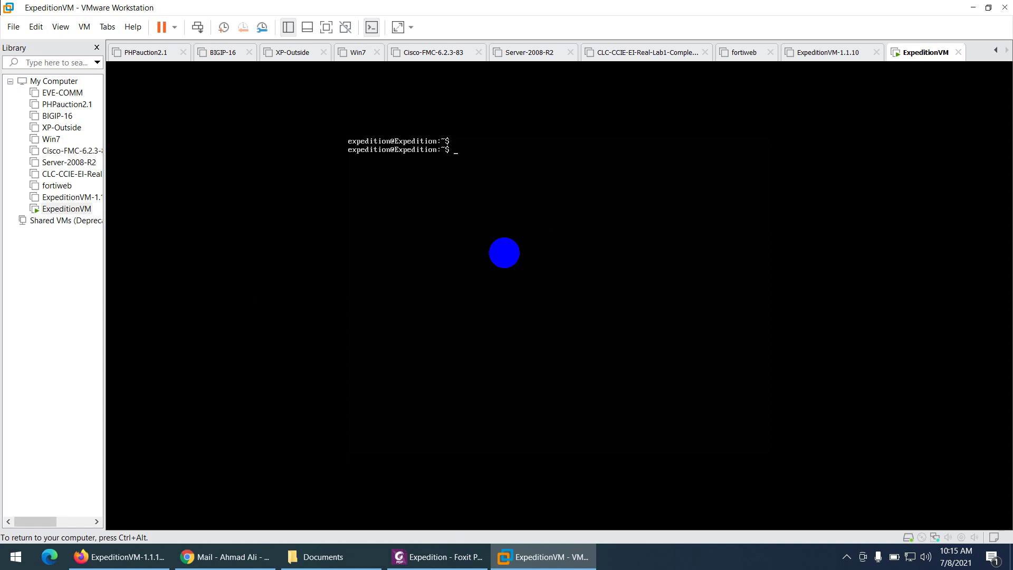
Run ifconfig to reveal the ens33 address 192.168.114.139
{"action": "type", "text": "ifconfig"}
{"action": "key", "text": "Return"}
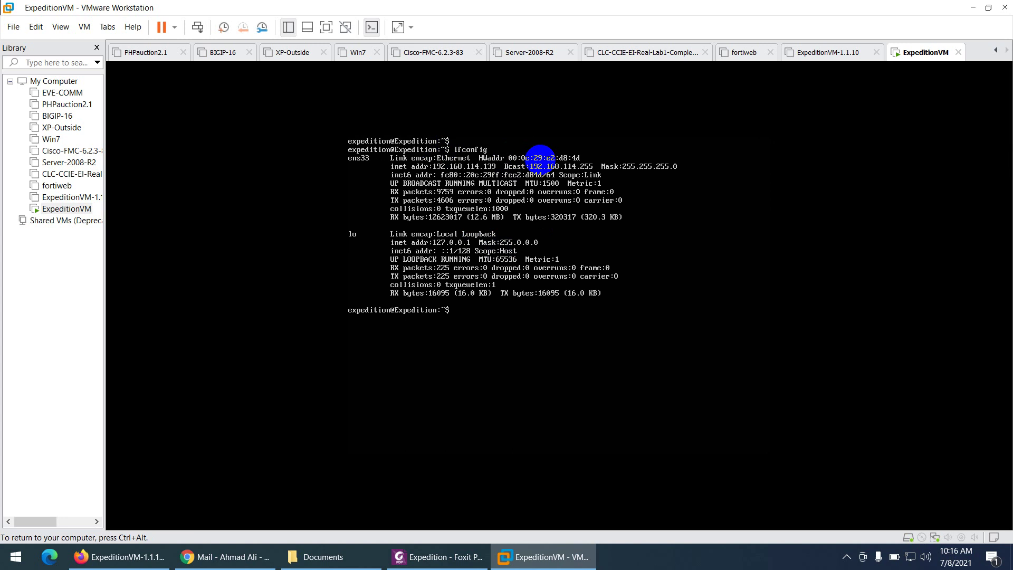
{"action": "key", "text": "ctrl+alt"}
{"action": "left_click", "coordinate": [499, 166]}
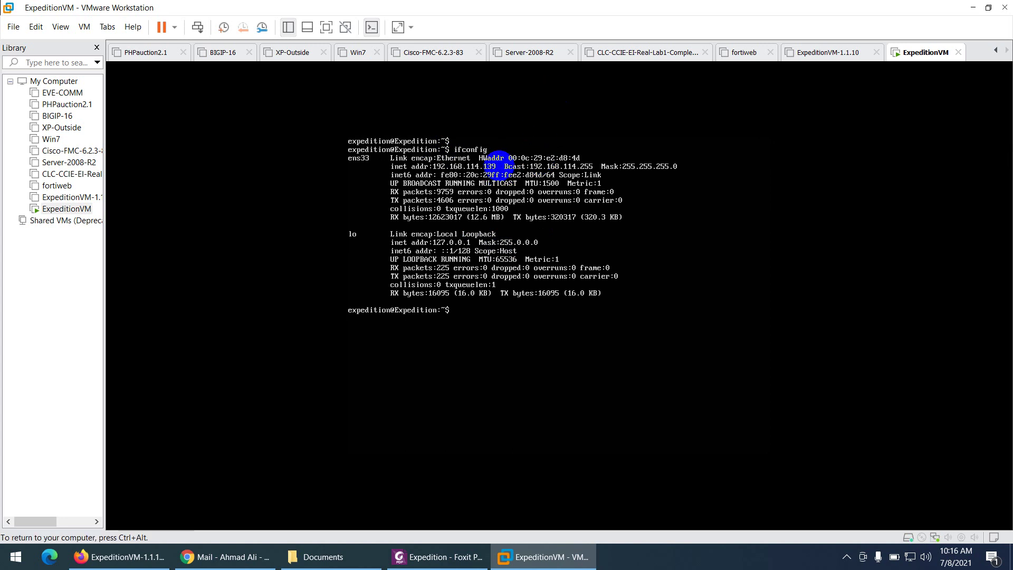
{"action": "key", "text": "ctrl+alt"}
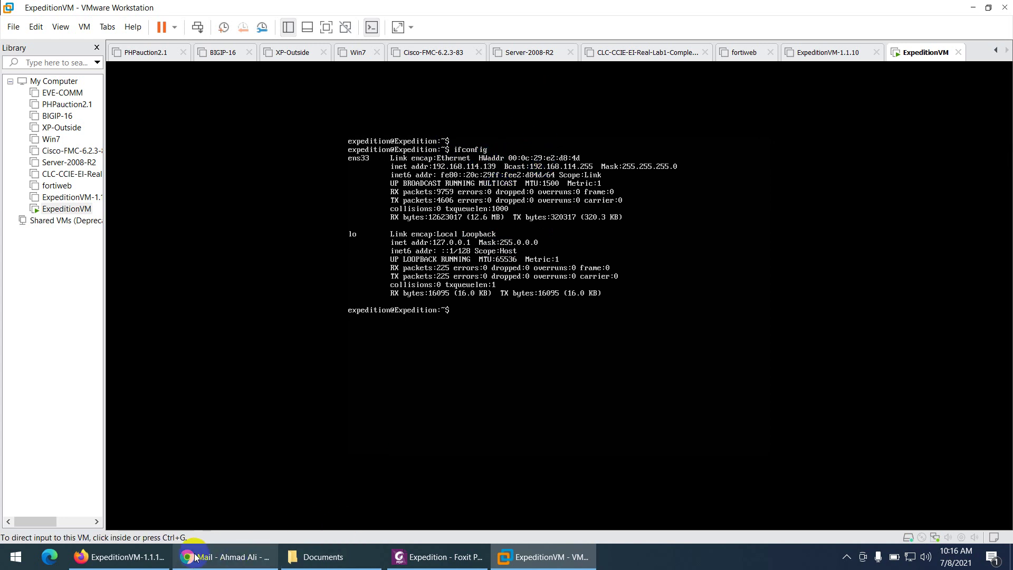
{"action": "left_click", "coordinate": [121, 557]}
{"action": "left_click", "coordinate": [275, 60]}
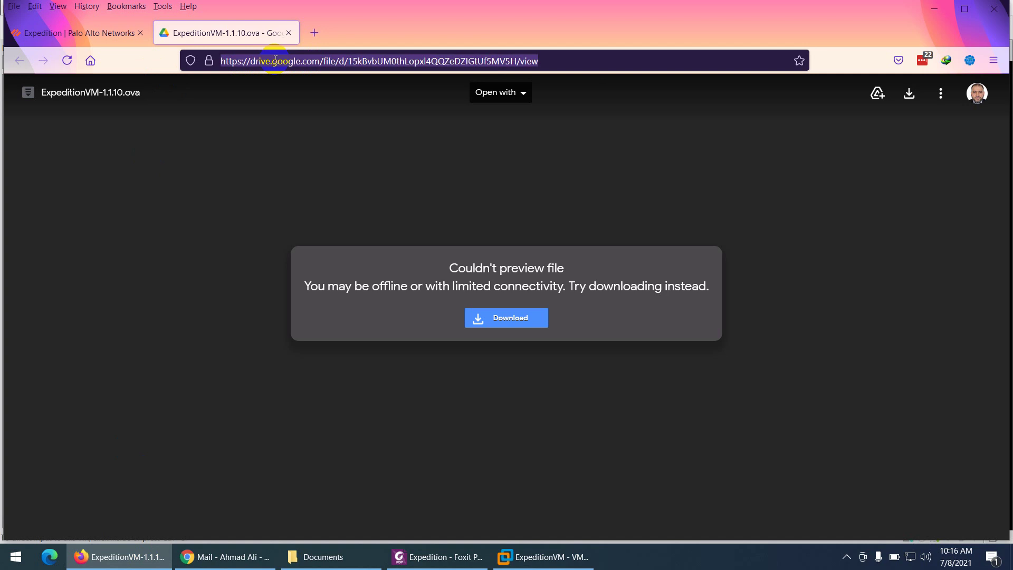
{"action": "type", "text": "s"}
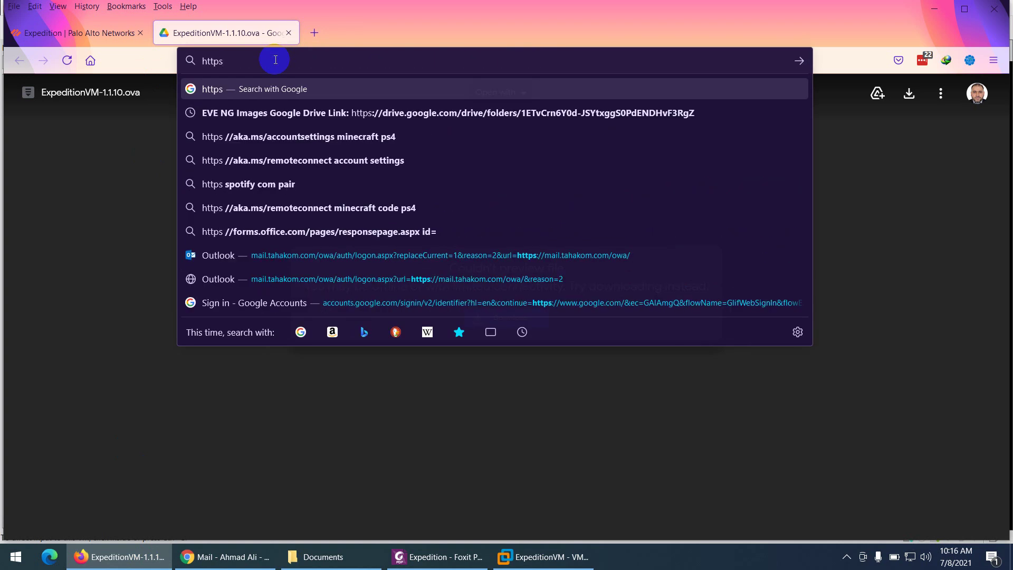
{"action": "type", "text": "://192.168."}
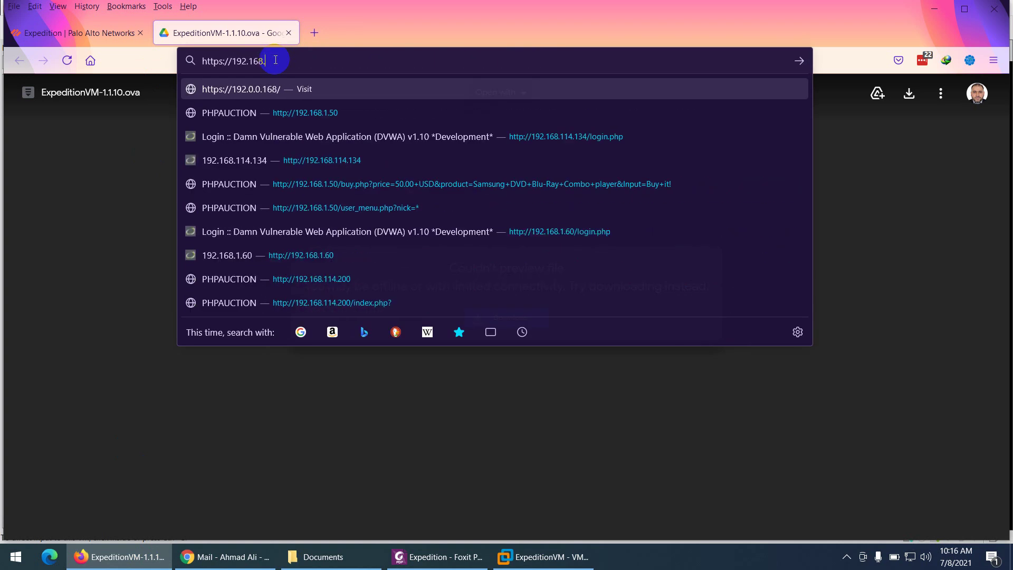
{"action": "type", "text": "114.139"}
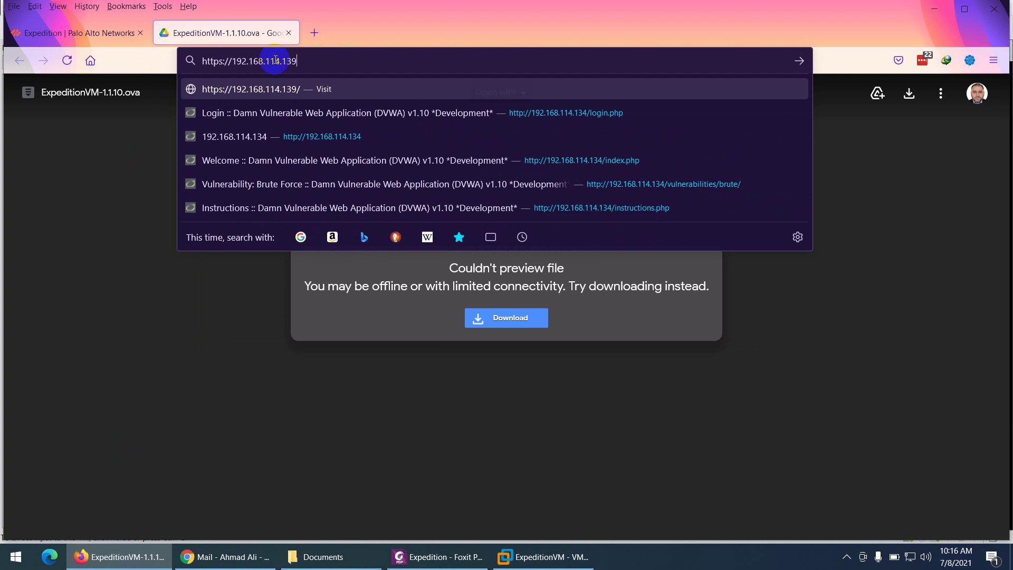
{"action": "key", "text": "Return"}
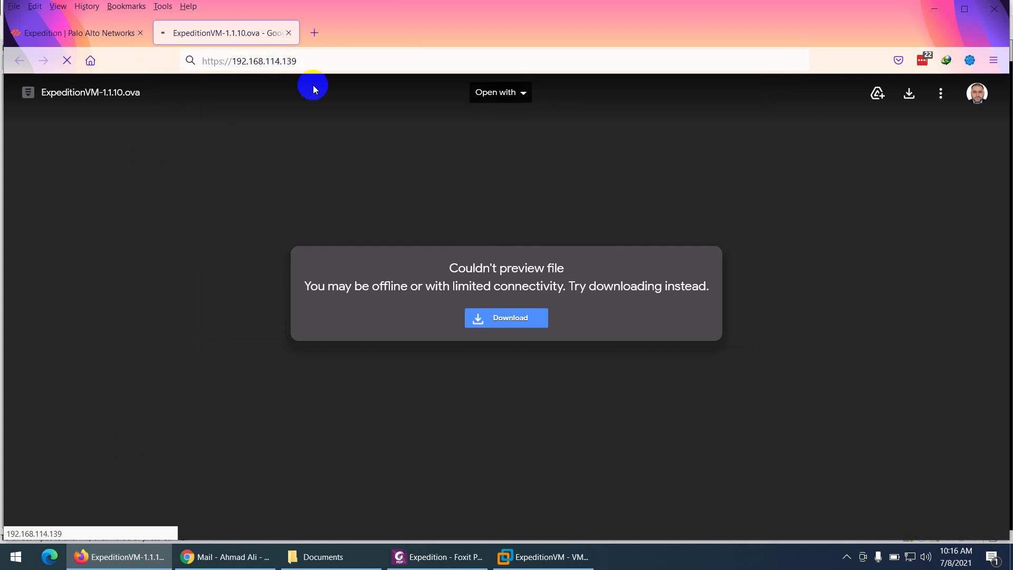
{"action": "left_click", "coordinate": [543, 562]}
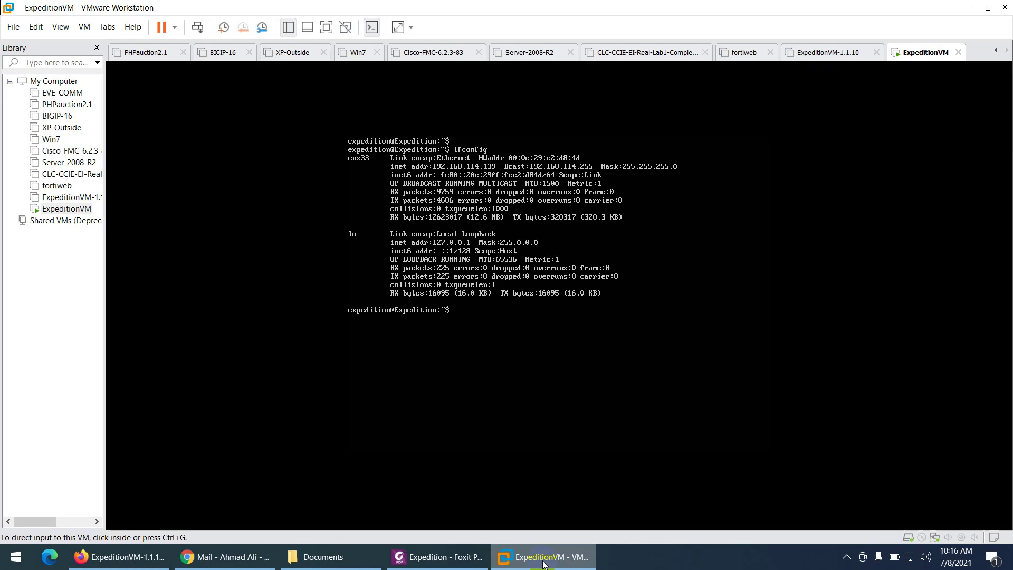
{"action": "left_click", "coordinate": [543, 559]}
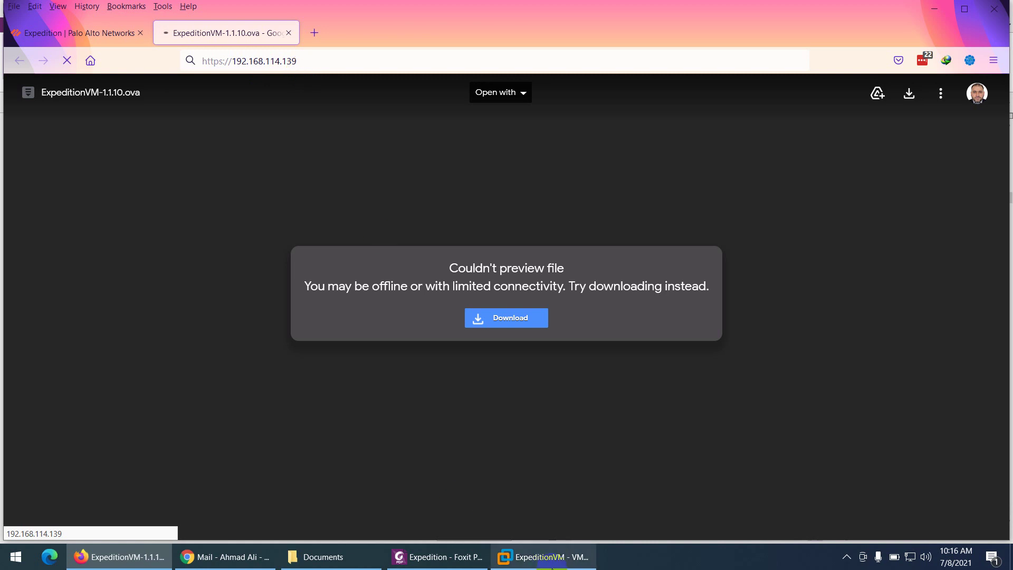
{"action": "left_click", "coordinate": [564, 556]}
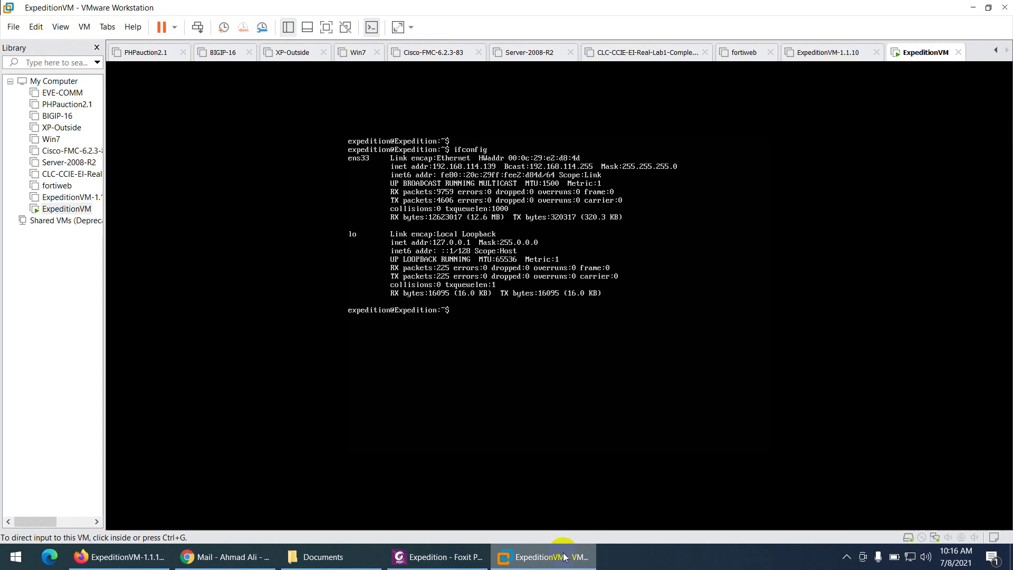
{"action": "left_click", "coordinate": [563, 557]}
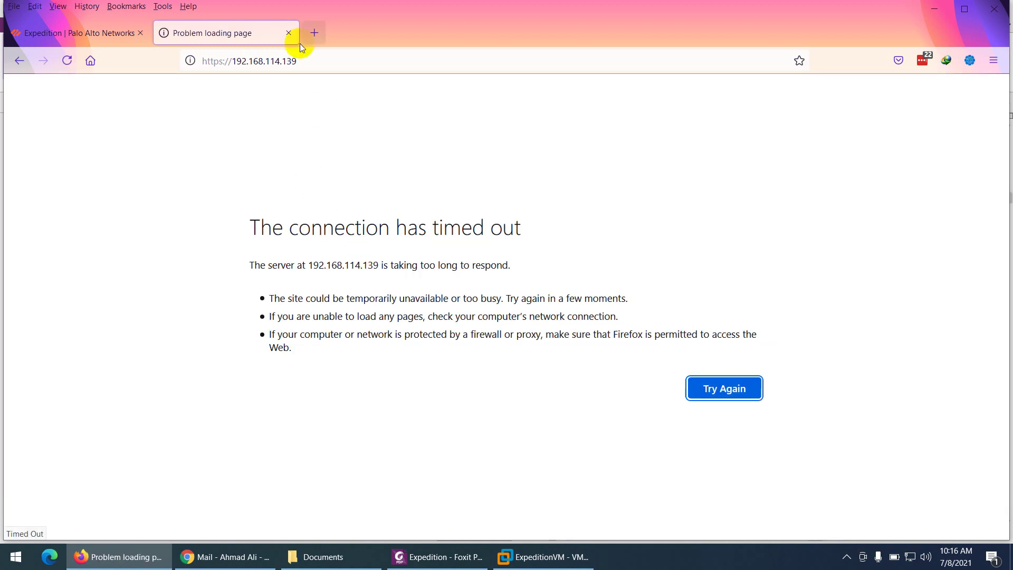
Reload the Expedition address and accept the self-signed certificate risk
{"action": "left_click", "coordinate": [315, 62]}
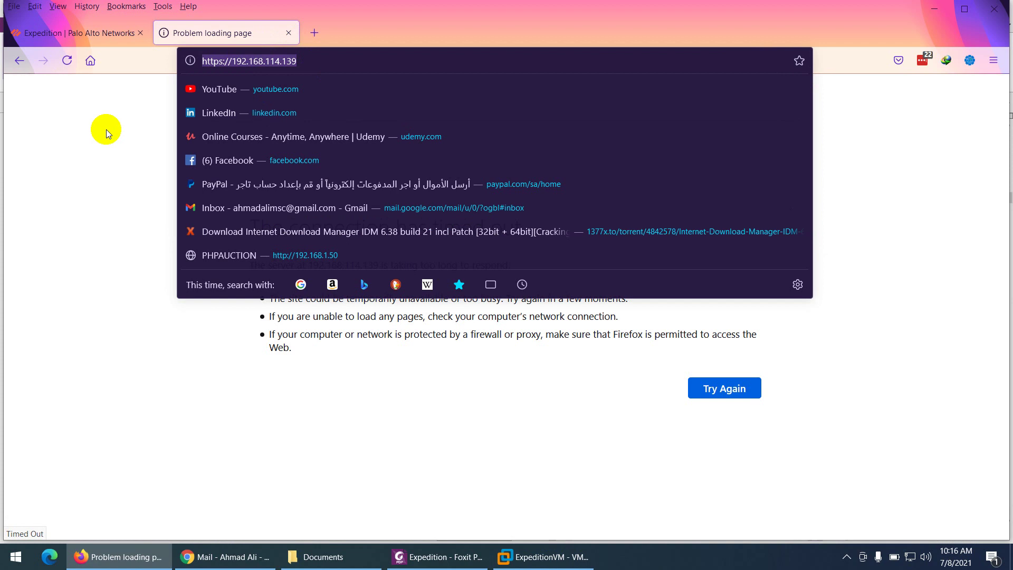
{"action": "key", "text": "Return"}
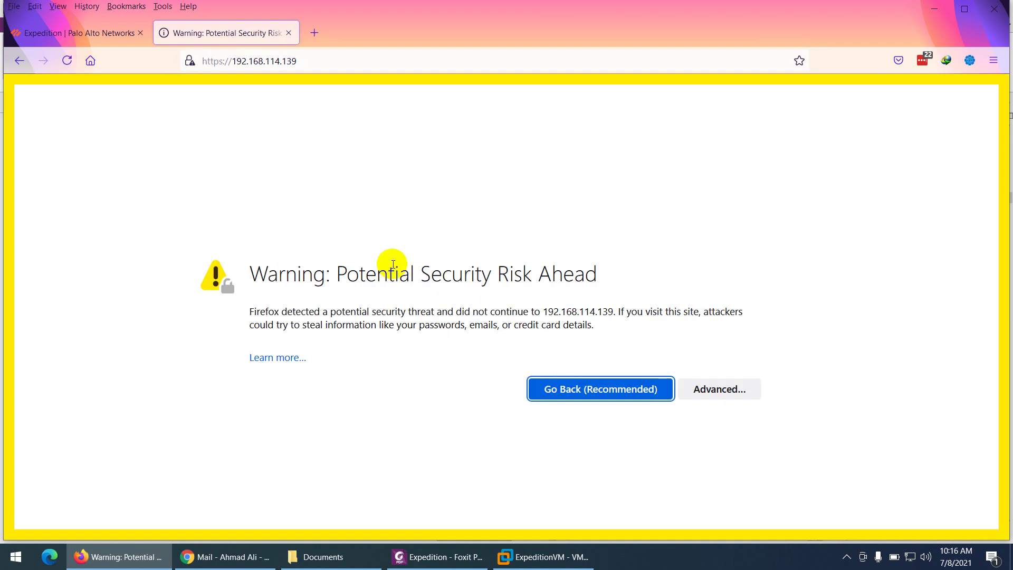
{"action": "left_click", "coordinate": [719, 389]}
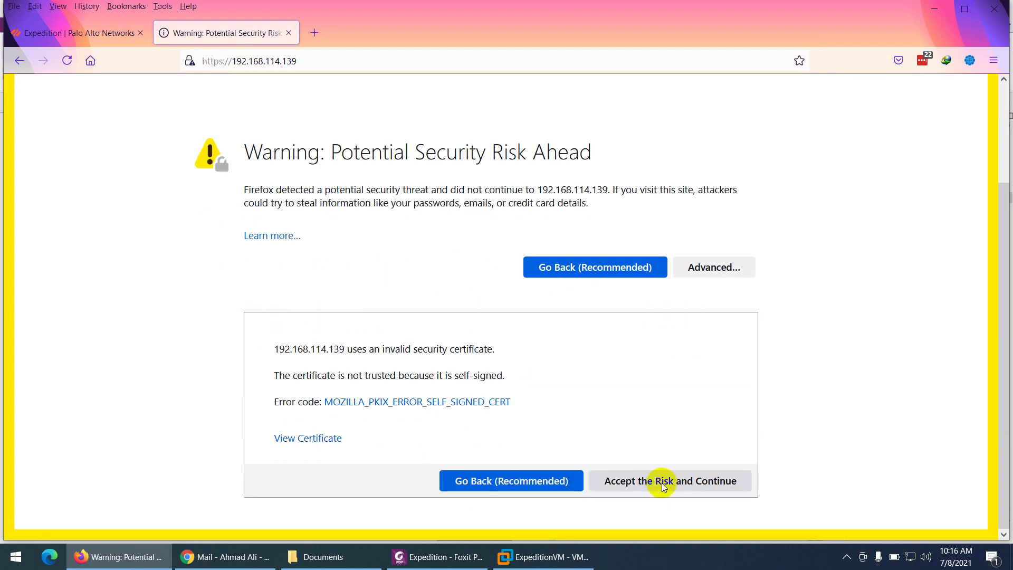
{"action": "left_click", "coordinate": [662, 481]}
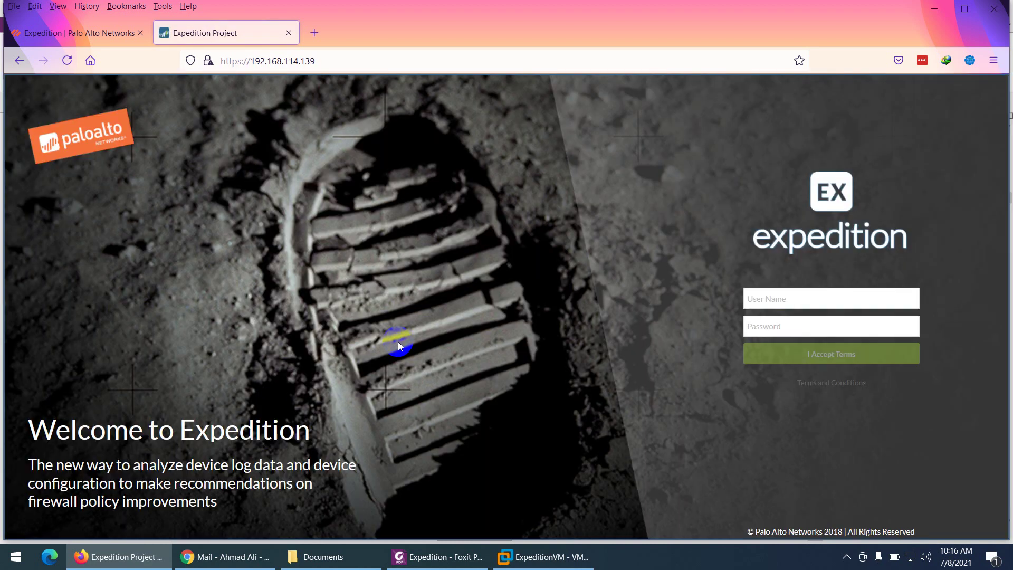
Enter the admin user name and a password, then submit the login form
{"action": "left_click", "coordinate": [791, 297]}
{"action": "type", "text": "admin"}
{"action": "key", "text": "Tab"}
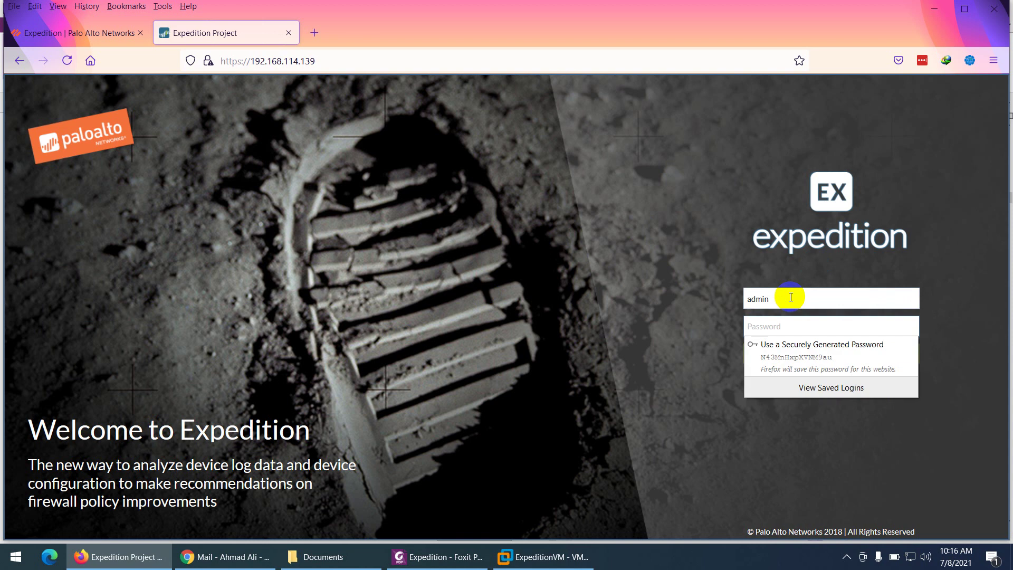
{"action": "type", "text": "pa"}
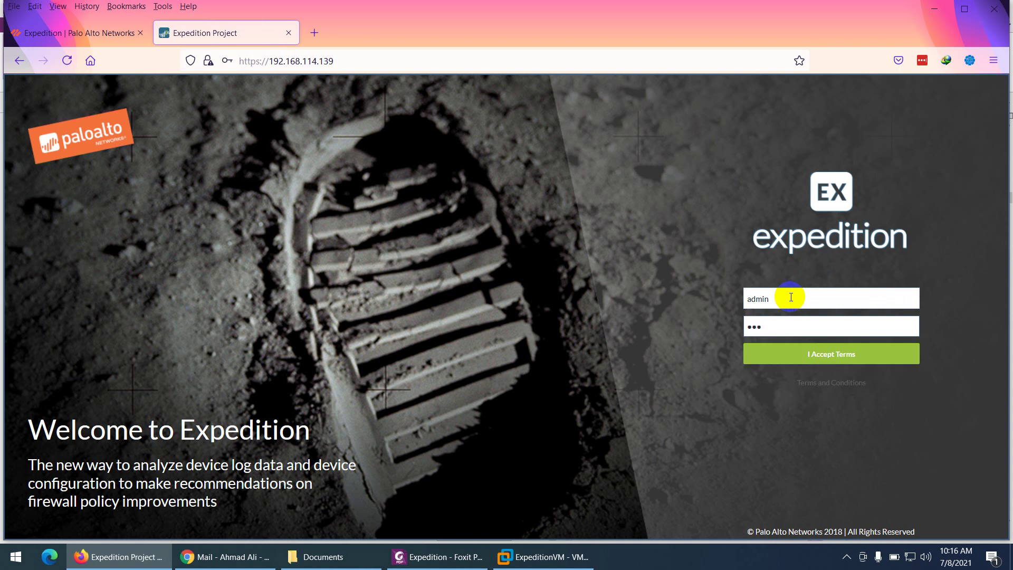
{"action": "type", "text": "loalto"}
{"action": "key", "text": "Return"}
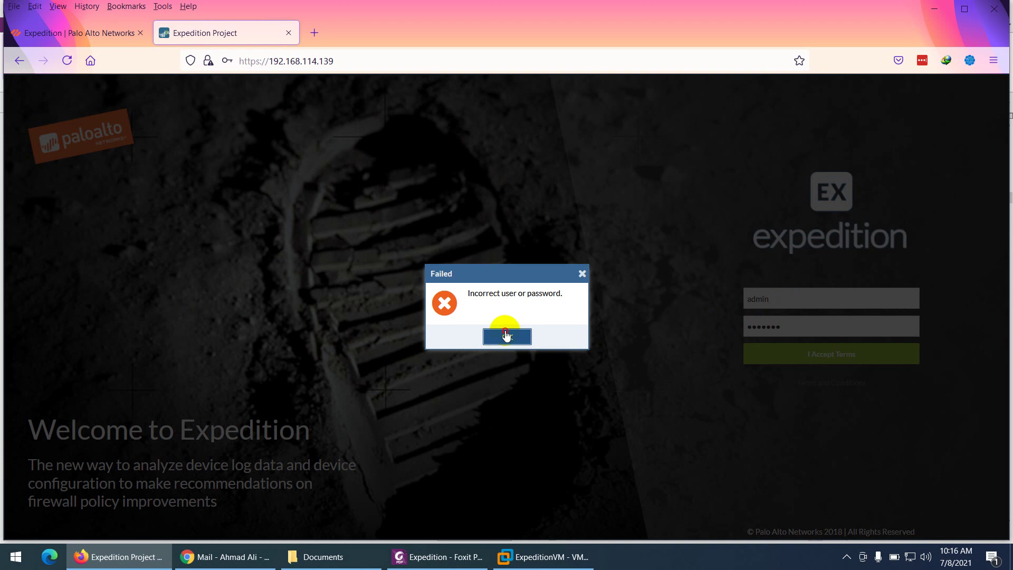
Dismiss the wrong-password error, retype the corrected password, sign in, and decline saving the login
{"action": "left_click", "coordinate": [508, 336]}
{"action": "left_click_drag", "start_coordinate": [779, 326], "coordinate": [692, 332]}
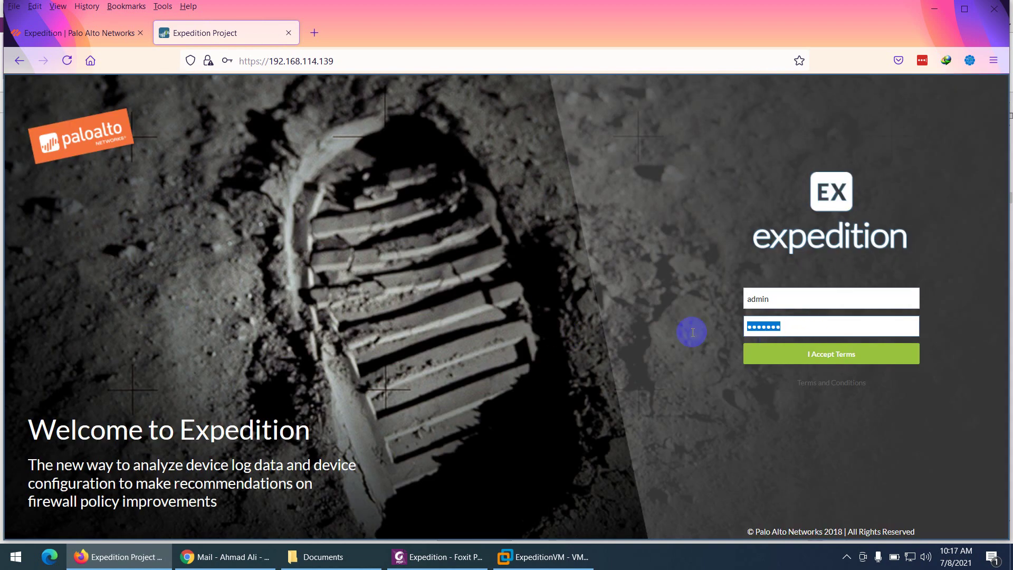
{"action": "type", "text": "paloalto1"}
{"action": "left_click", "coordinate": [841, 353]}
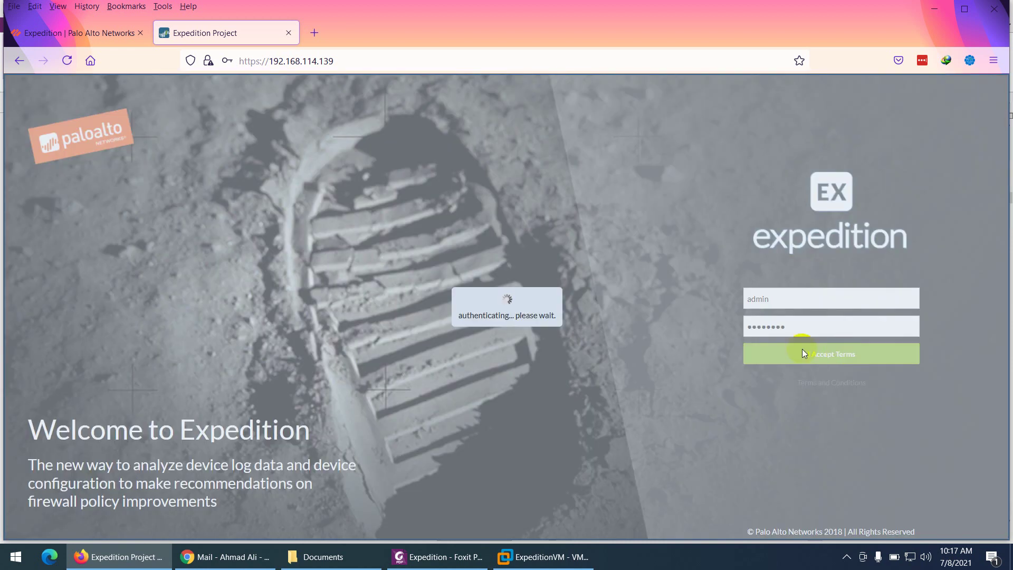
{"action": "left_click", "coordinate": [362, 235]}
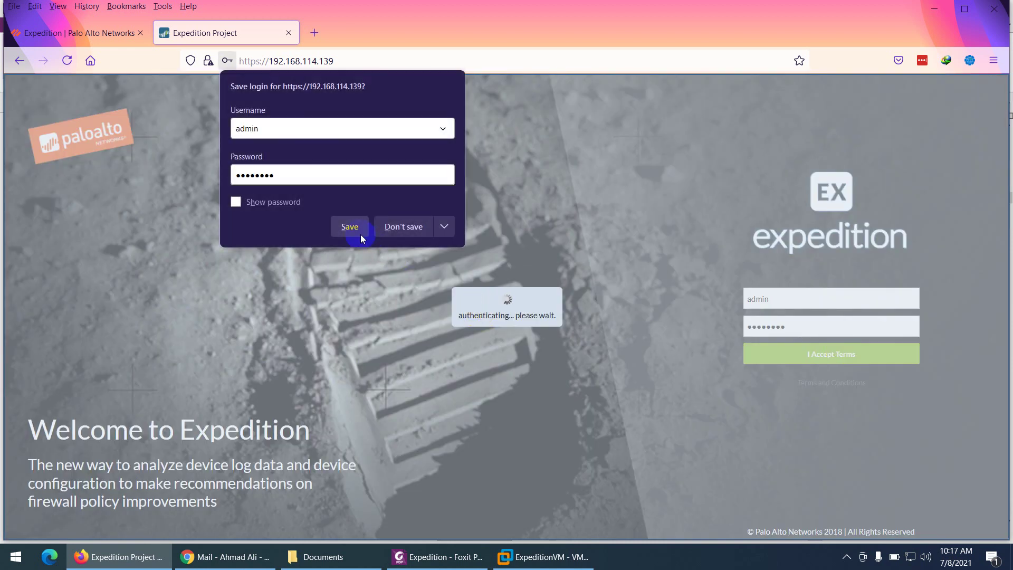
{"action": "left_click", "coordinate": [397, 228]}
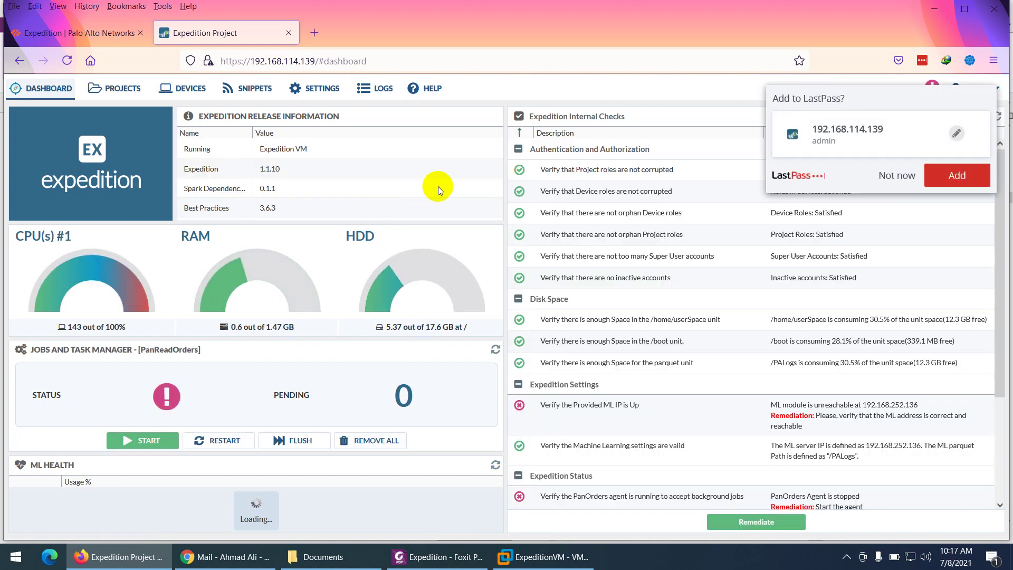
Dismiss the LastPass prompt, view the empty Projects library, then scroll the PDF guide to 'What is Expedition?'
{"action": "left_click", "coordinate": [894, 176]}
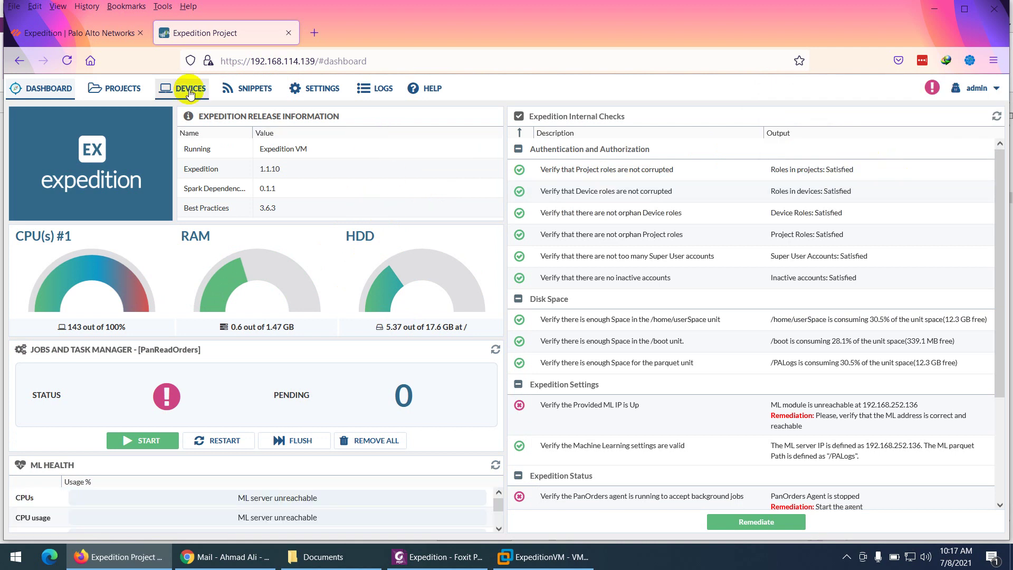
{"action": "left_click", "coordinate": [123, 87]}
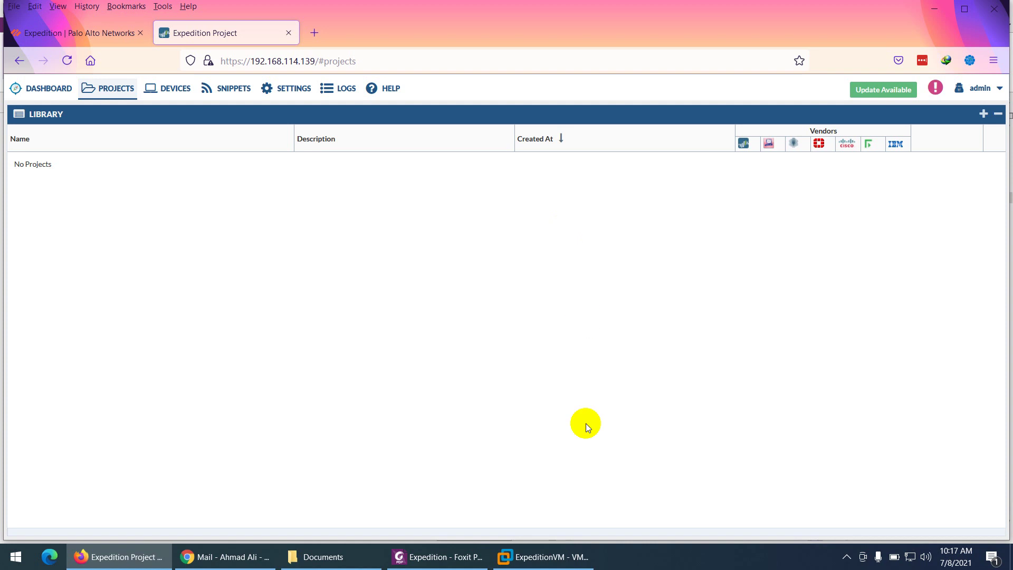
{"action": "left_click", "coordinate": [430, 556]}
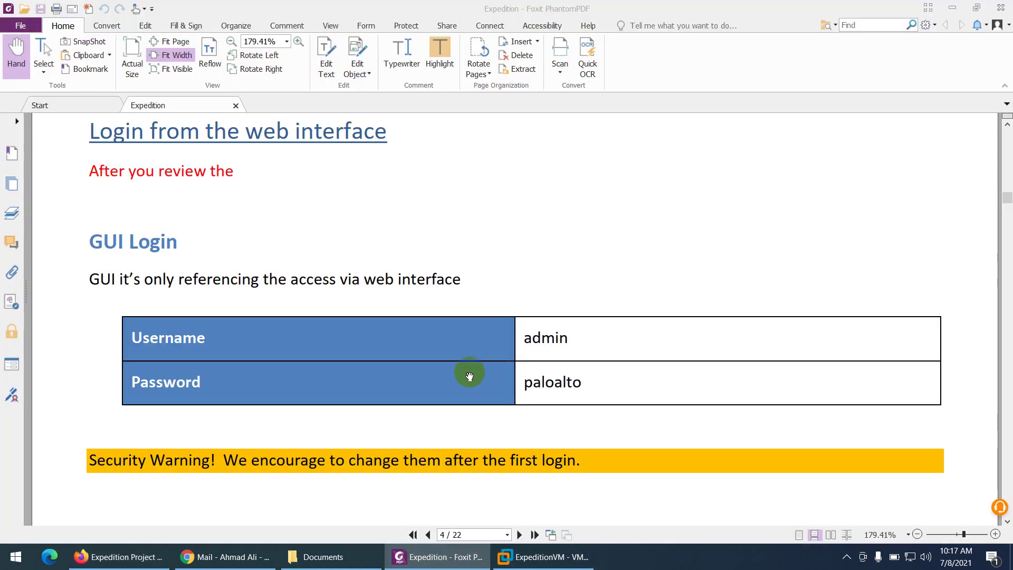
{"action": "scroll", "coordinate": [468, 374], "scroll_direction": "up", "scroll_amount": 5}
{"action": "scroll", "coordinate": [468, 372], "scroll_direction": "up", "scroll_amount": 15}
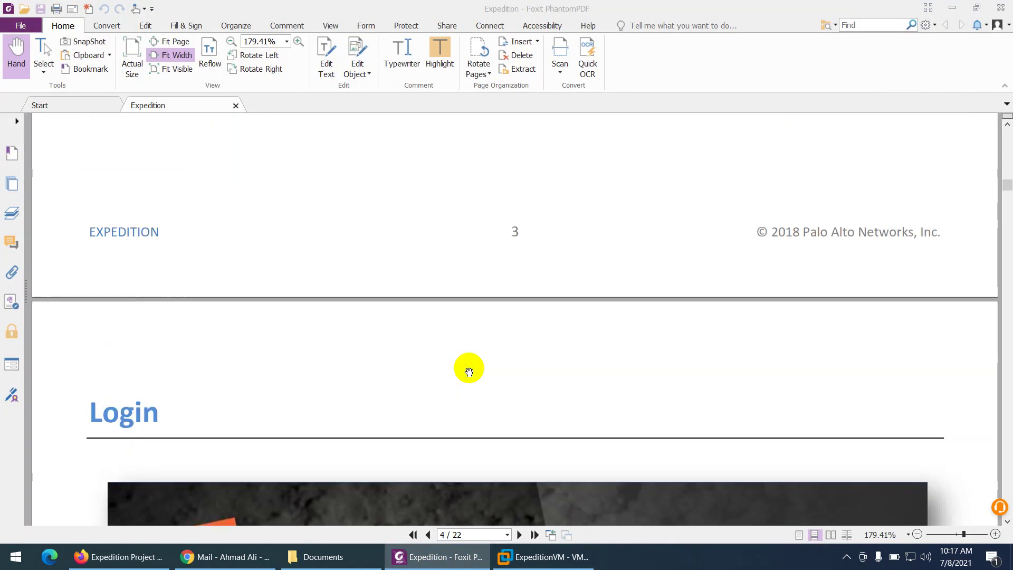
{"action": "scroll", "coordinate": [468, 372], "scroll_direction": "up", "scroll_amount": 10}
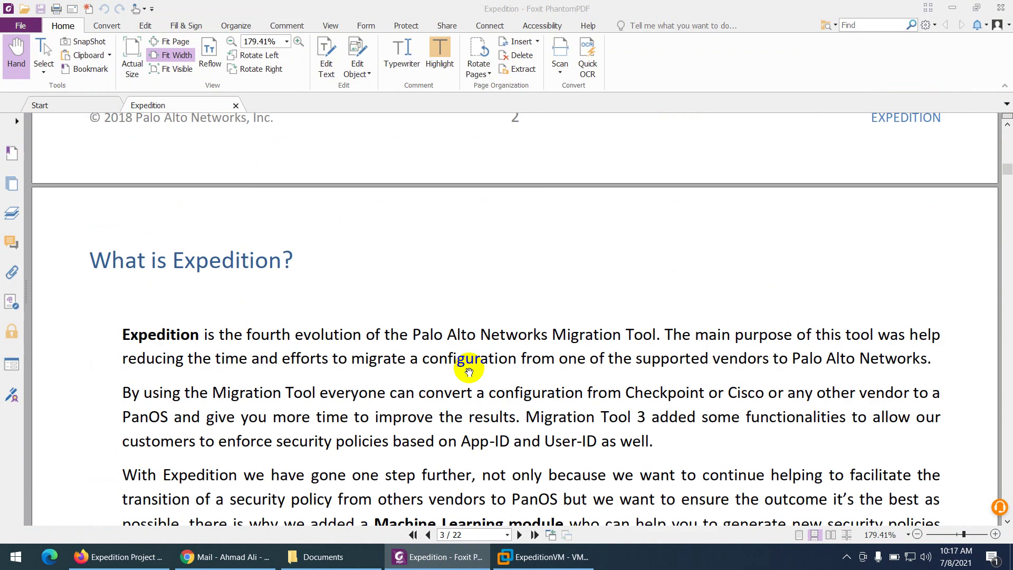